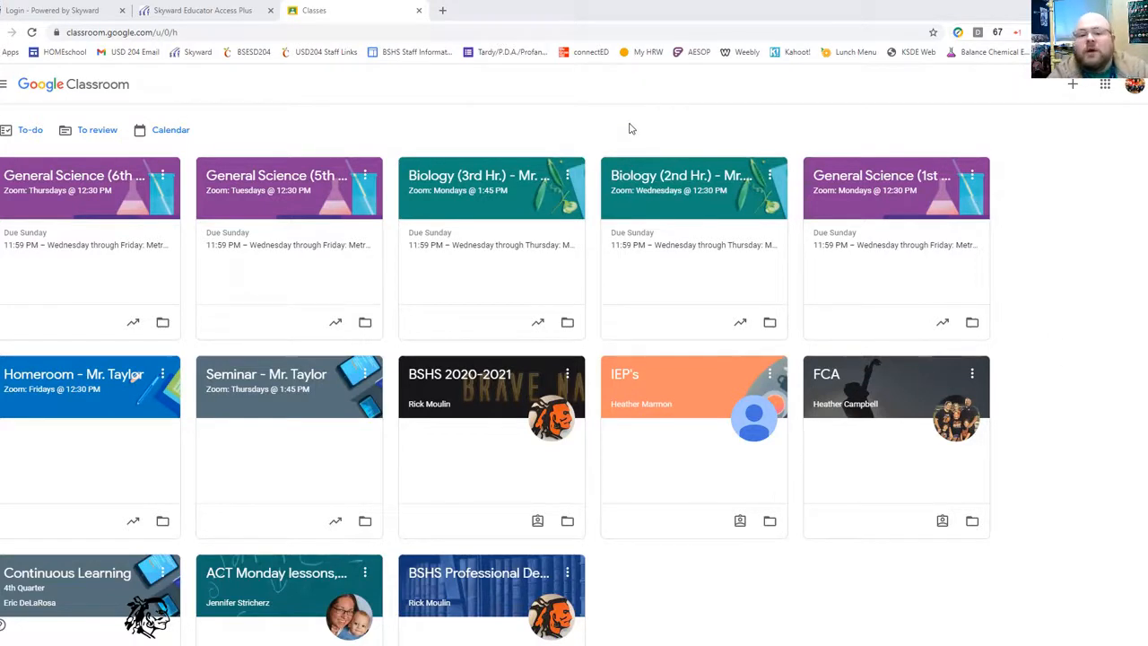
- Open the class settings of the Biology (2nd Hr.) class and start linking it to an SIS class
click(675, 178)
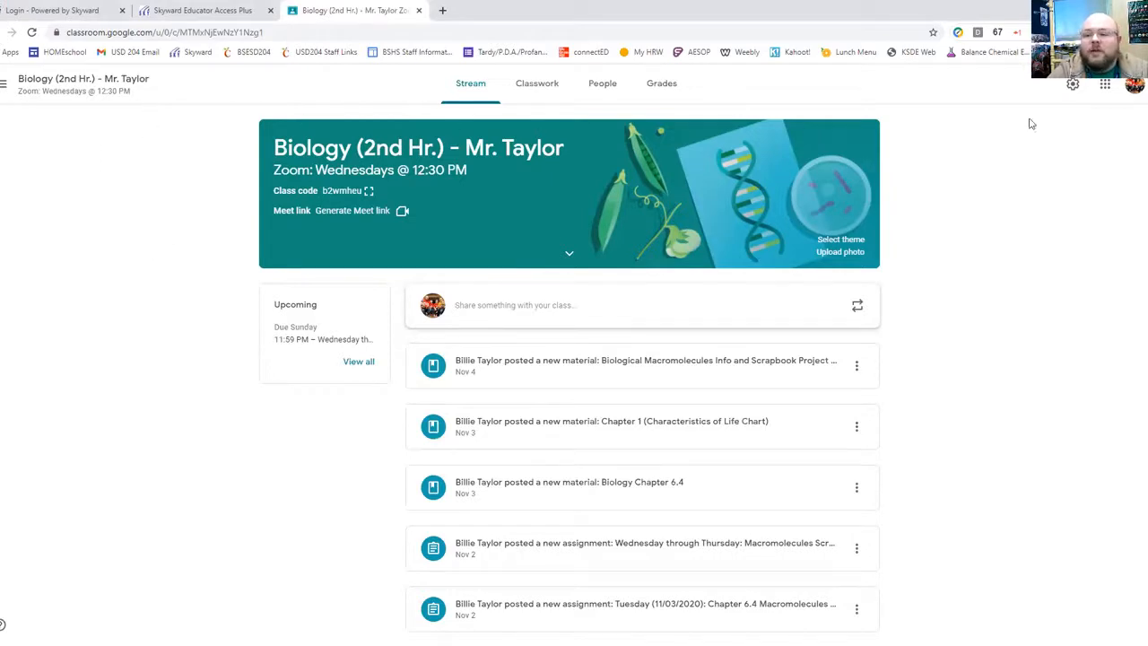
click(1071, 86)
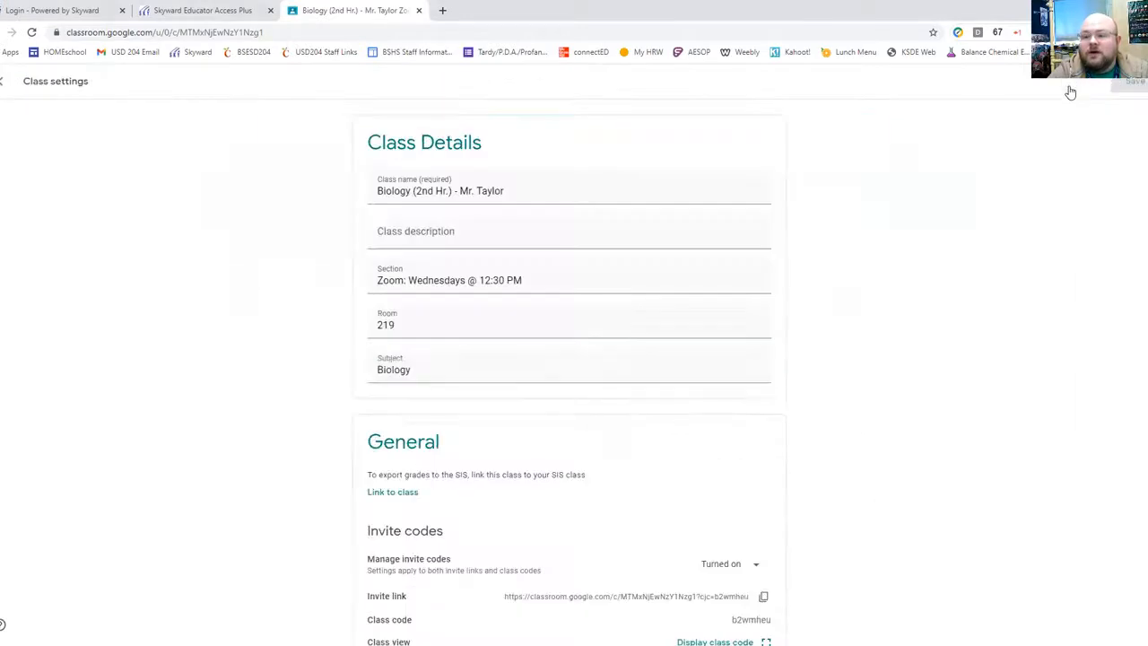
scroll(239, 212, down, 3)
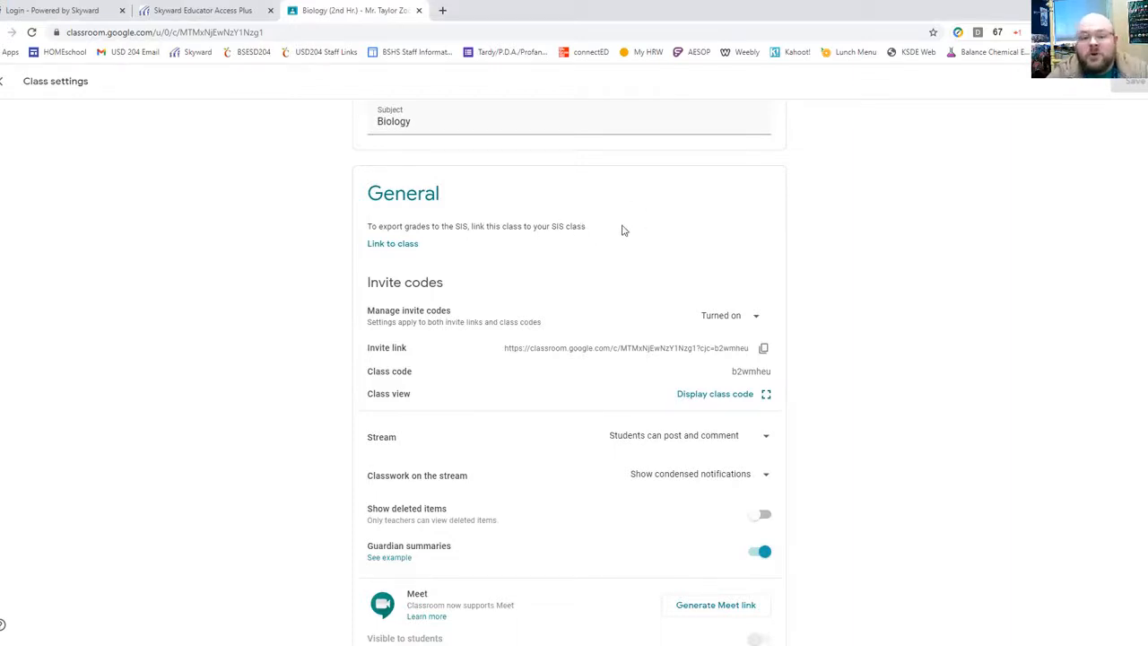
click(408, 243)
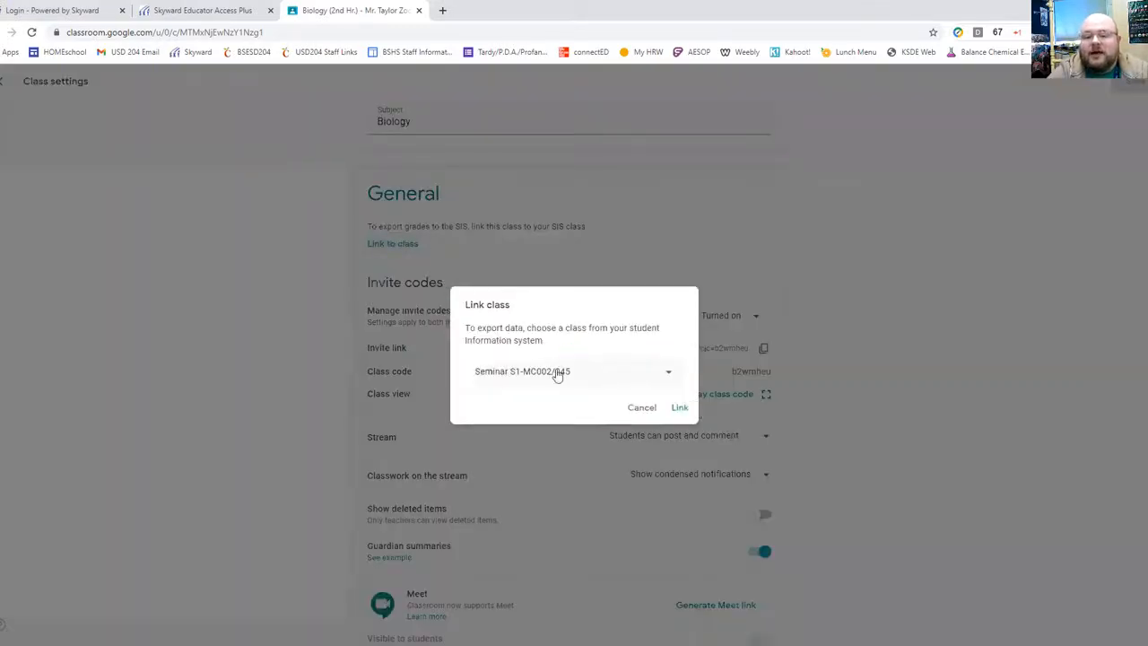
- Look through the available SIS classes and check the period 2 Biology course and section code in the Skyward gradebook
click(676, 381)
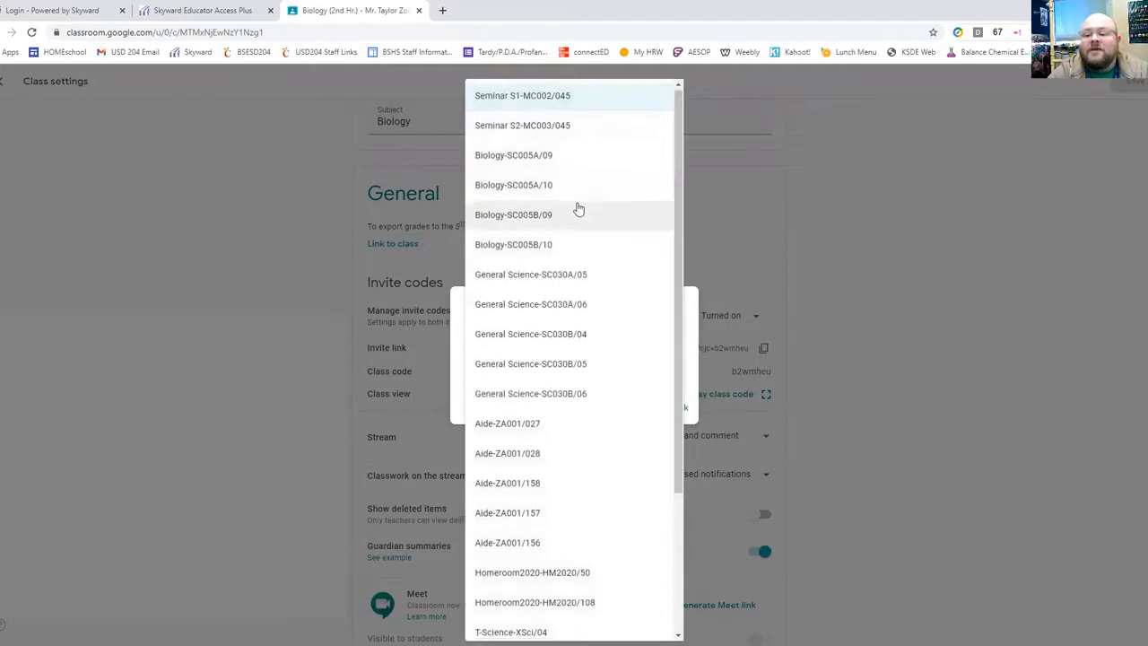
scroll(577, 215, down, 3)
scroll(573, 345, up, 2)
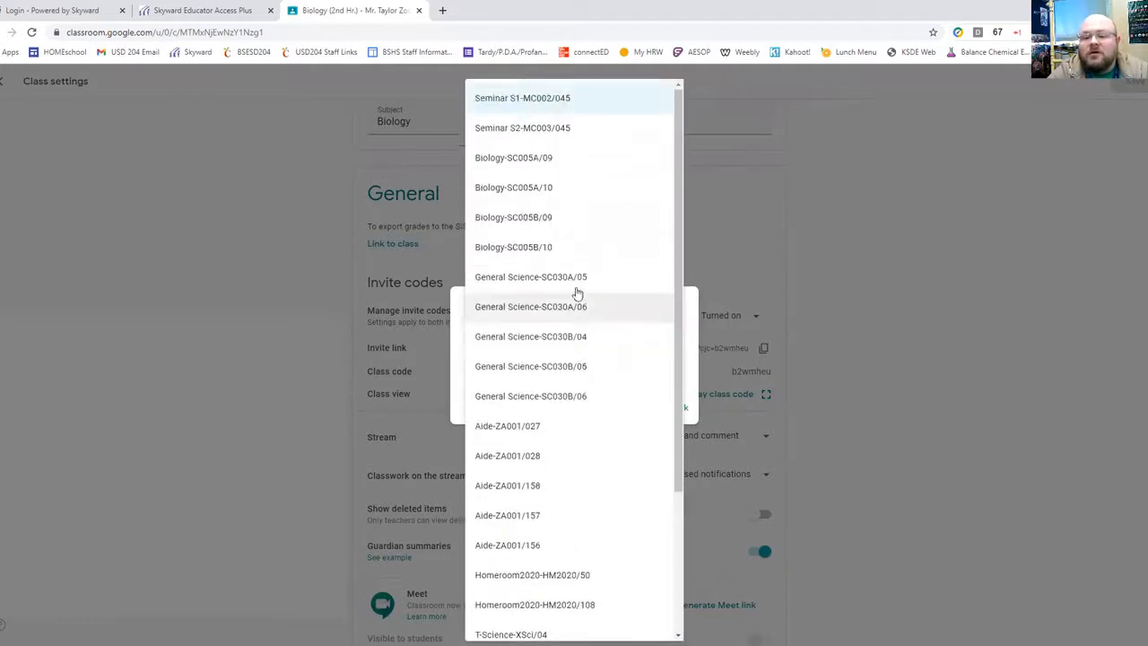
click(691, 303)
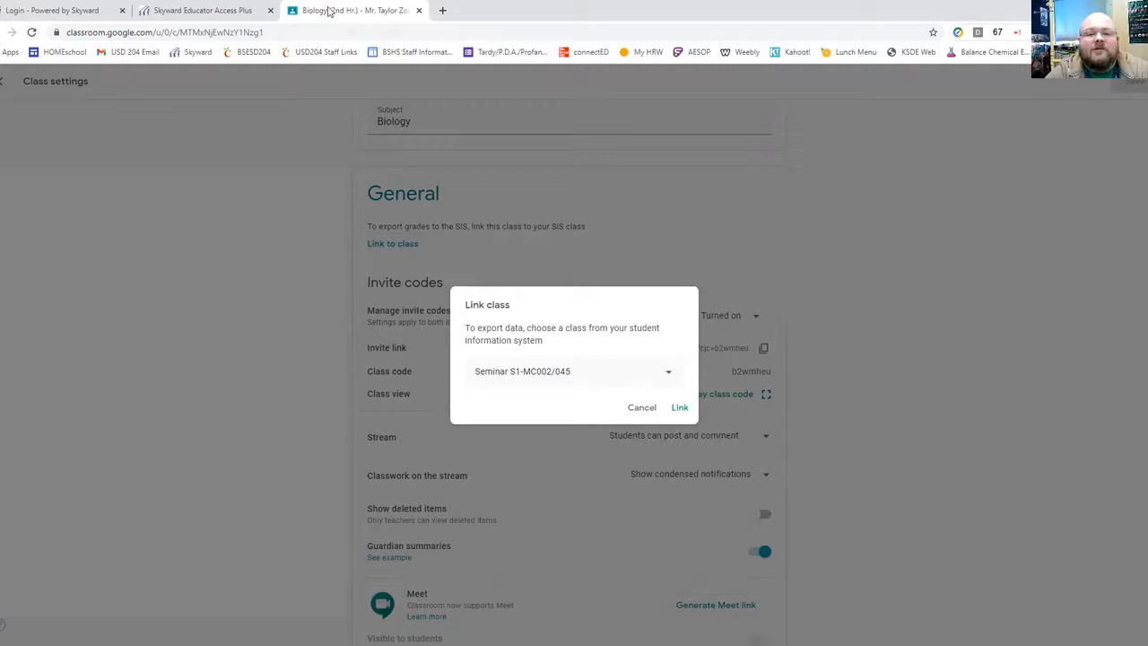
click(231, 15)
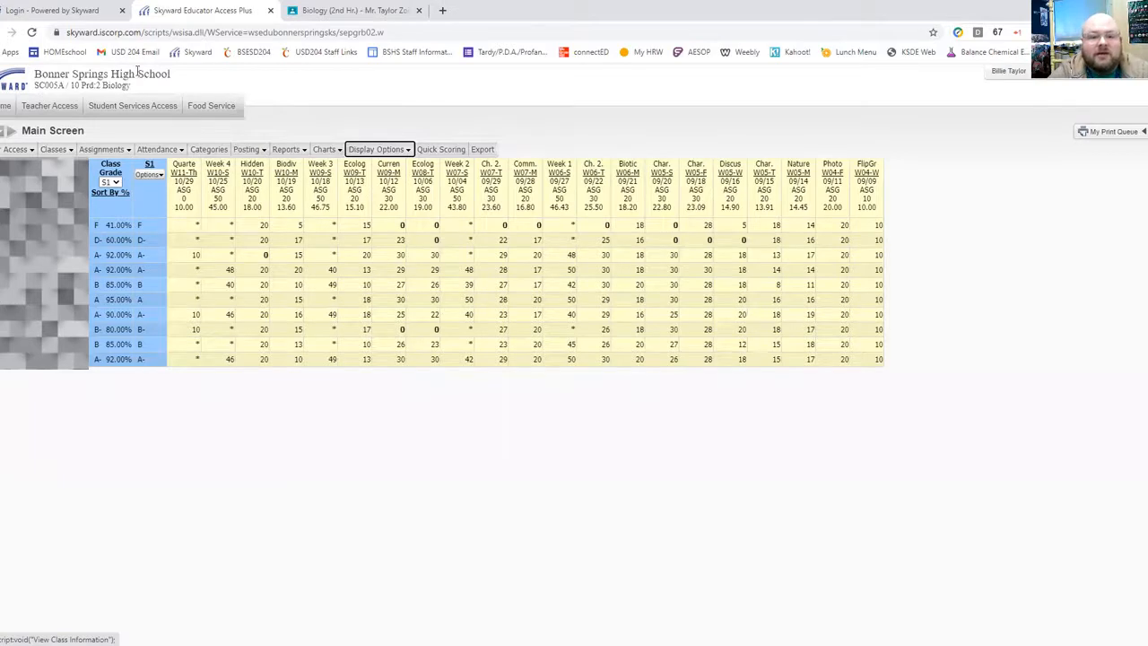
click(328, 13)
- Link the class to Biology-SC005A/10 and compare that code with the course shown in Skyward
click(639, 380)
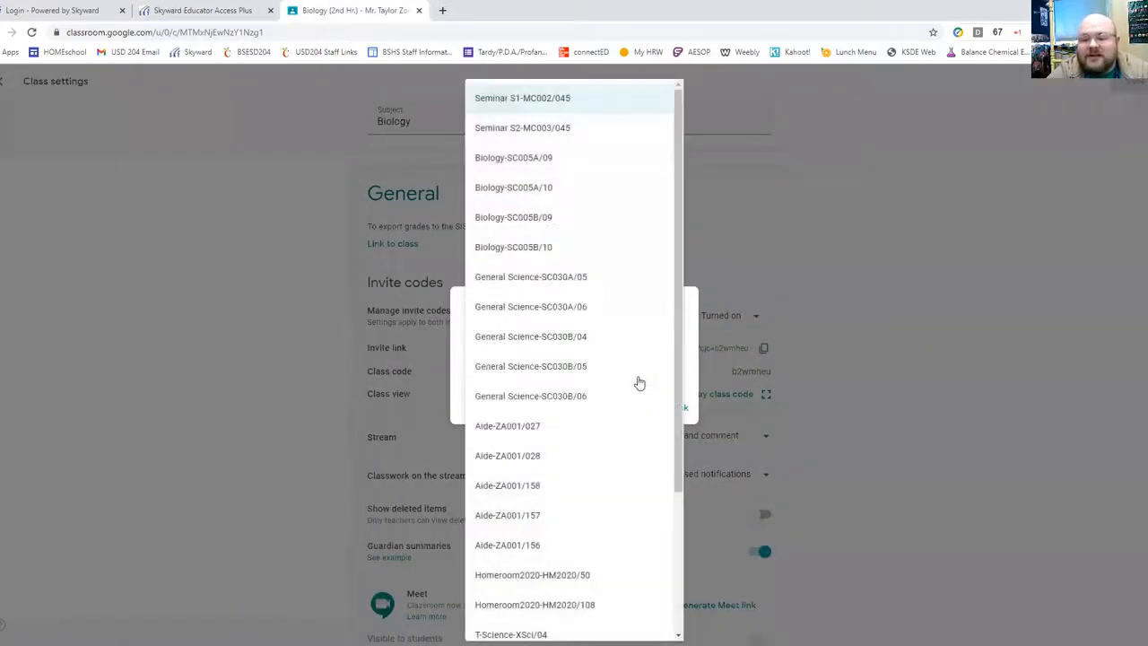
click(551, 191)
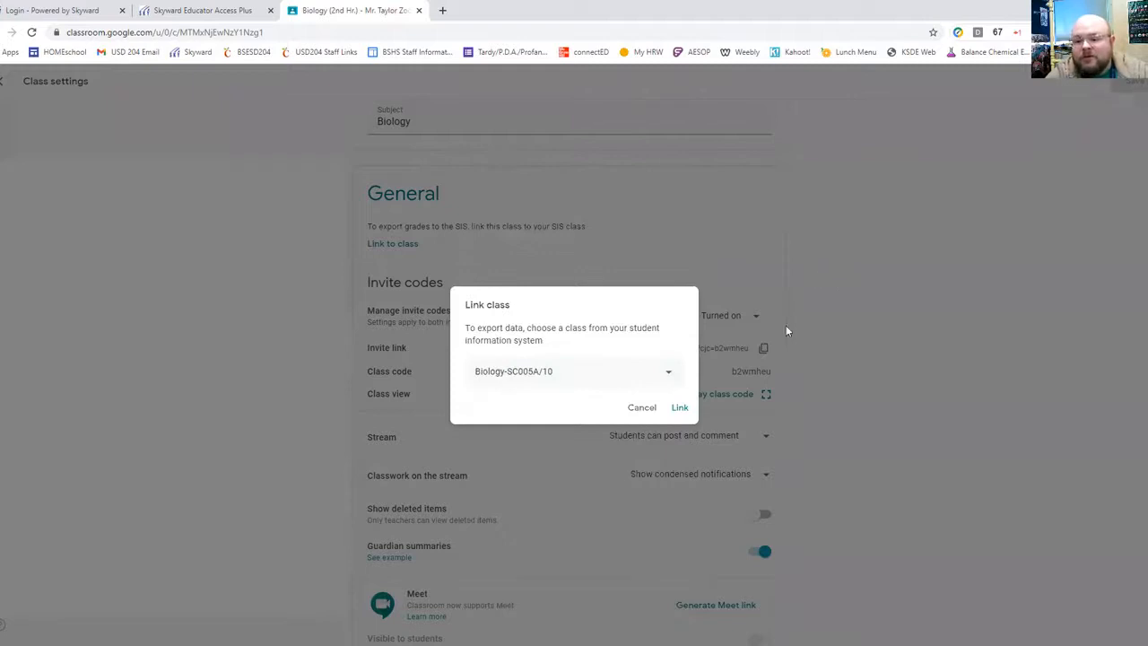
click(681, 408)
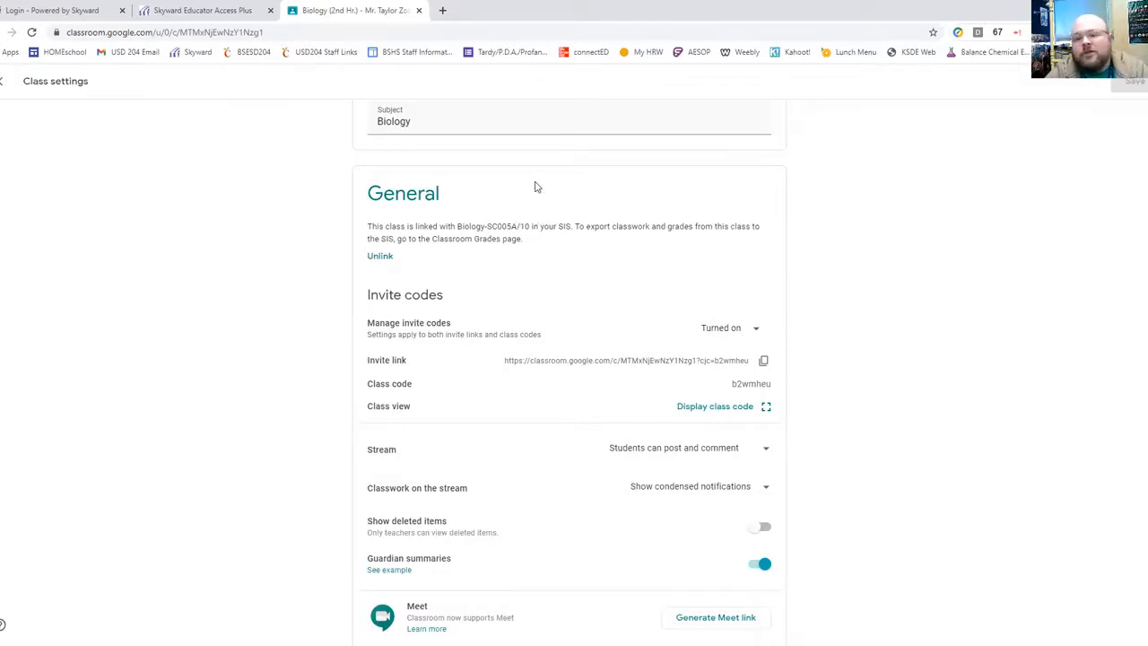
click(213, 6)
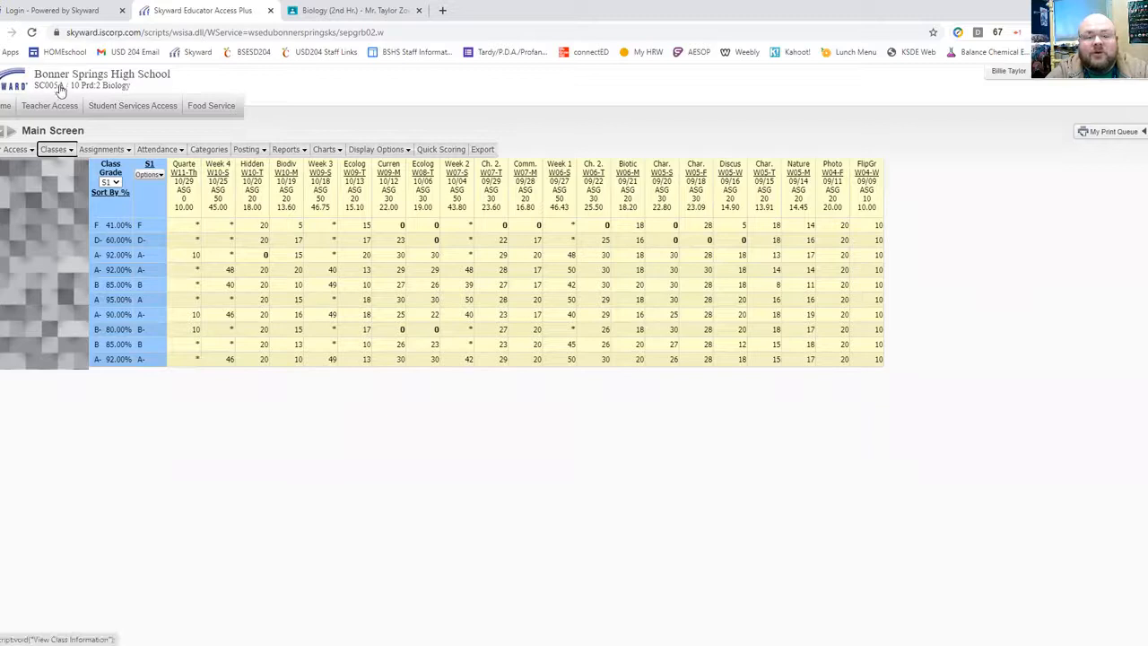
click(327, 10)
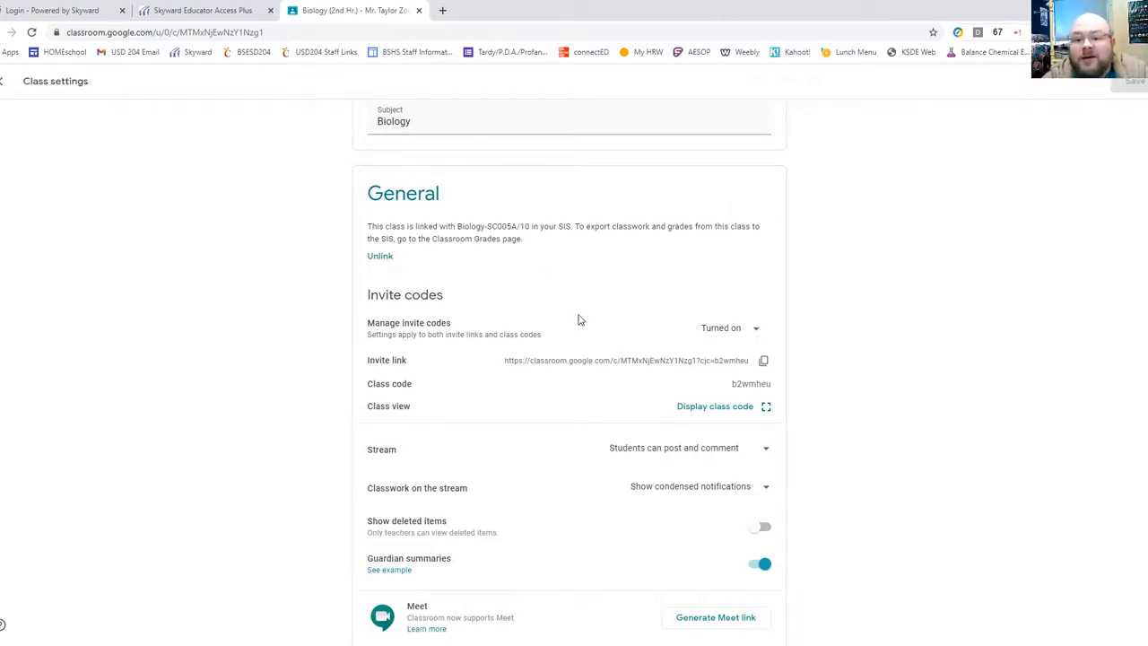
- Leave the class settings and start an SIS export from the Biology class's grades
scroll(220, 352, up, 1)
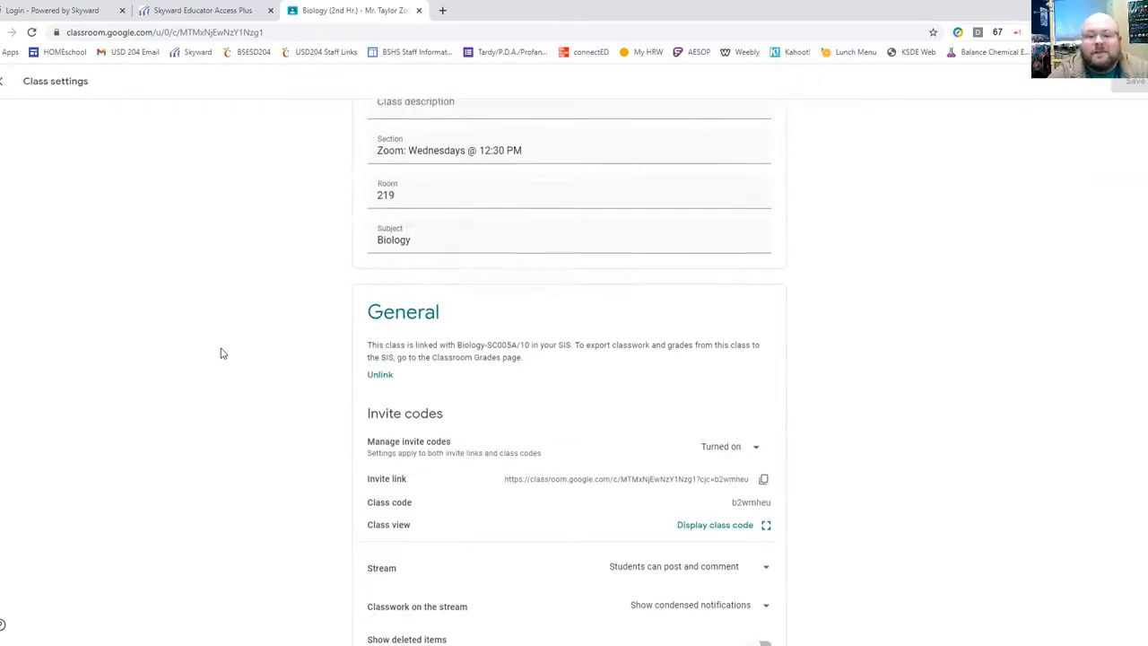
scroll(222, 353, up, 1)
click(5, 83)
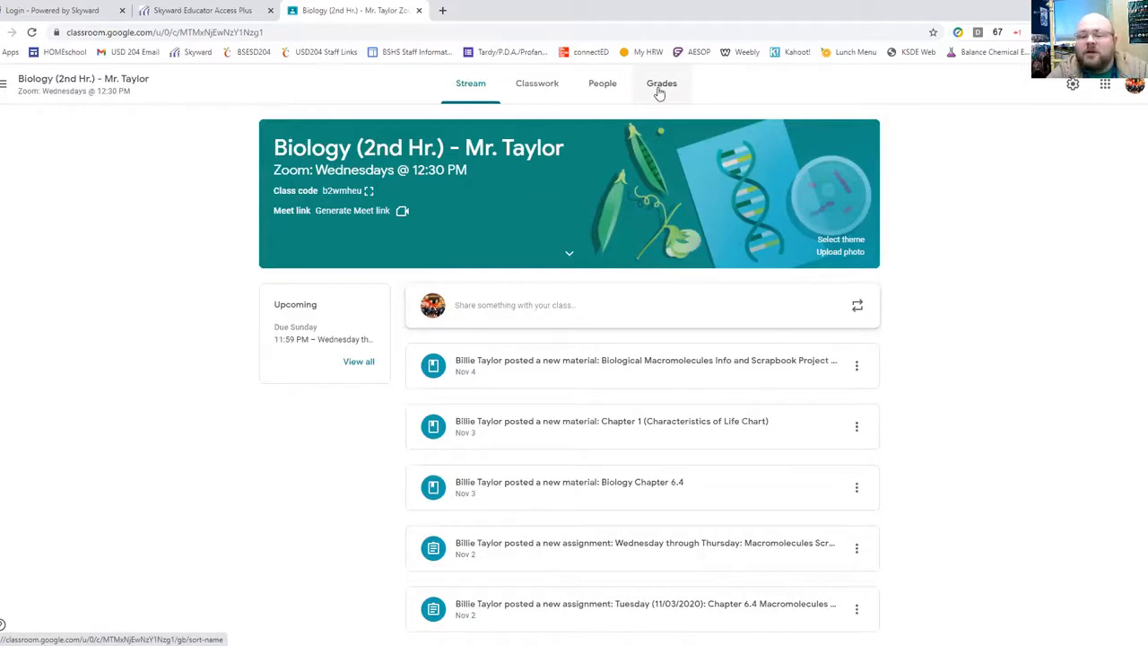
click(660, 88)
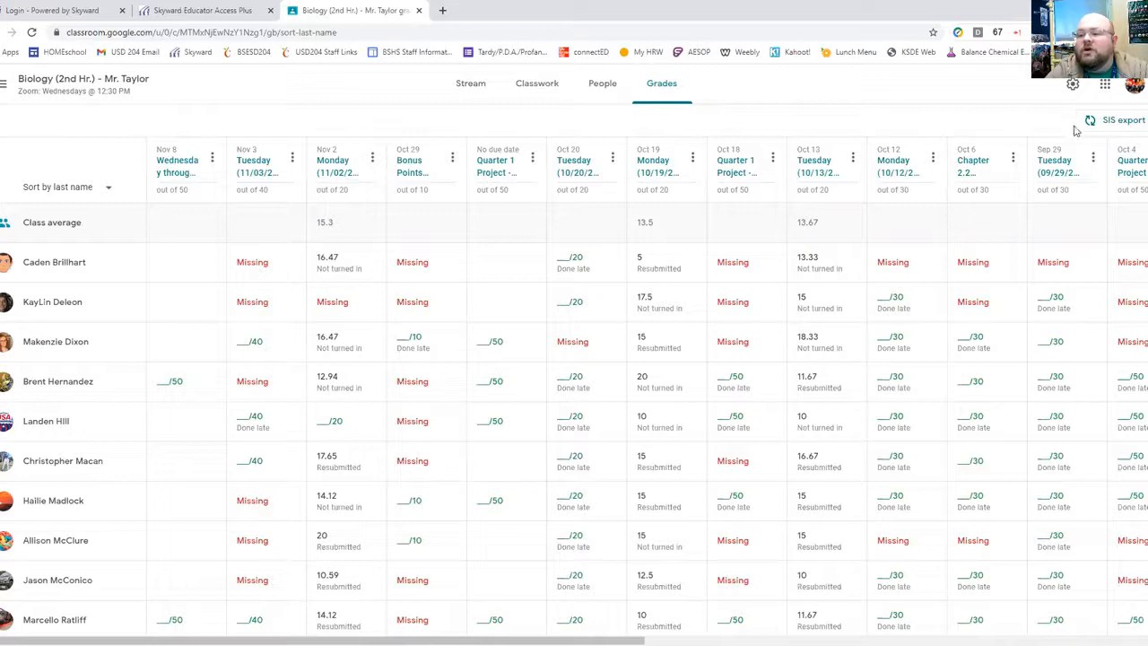
click(1120, 120)
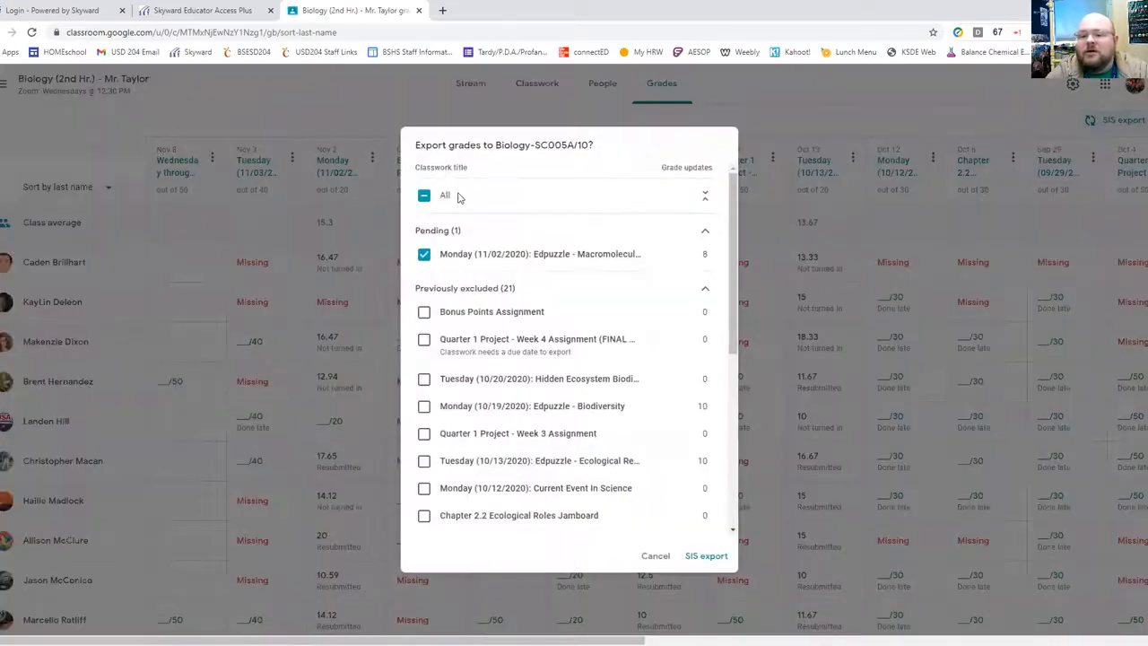
- Review the pending and previously excluded classwork offered for export to Biology-SC005A/10
scroll(487, 295, down, 4)
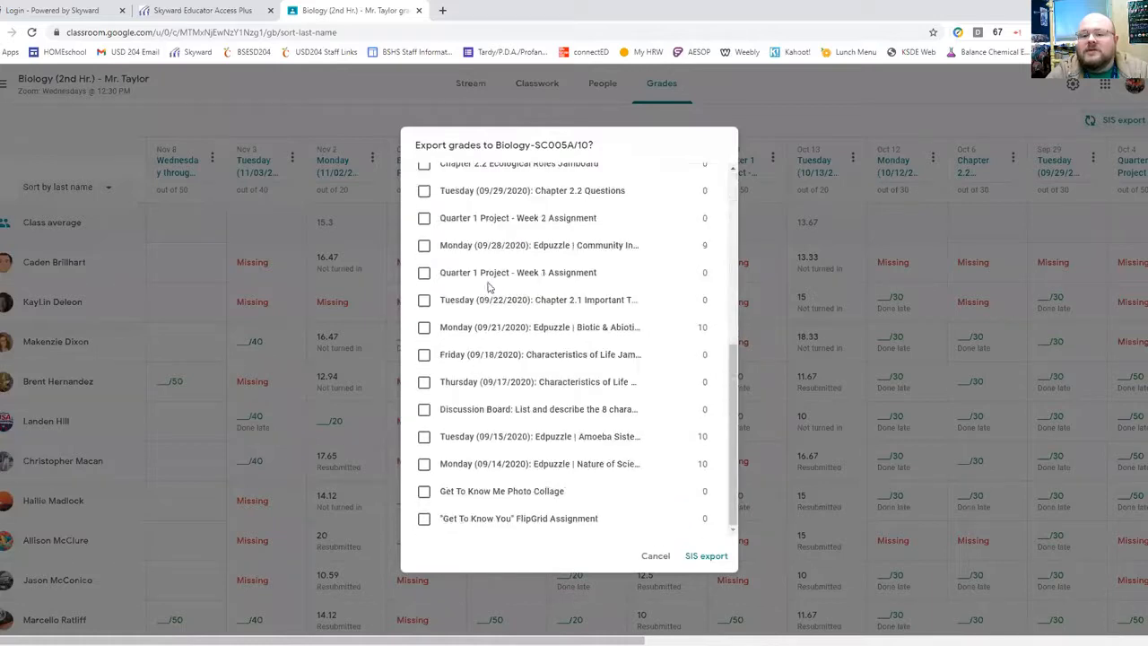
scroll(486, 295, up, 5)
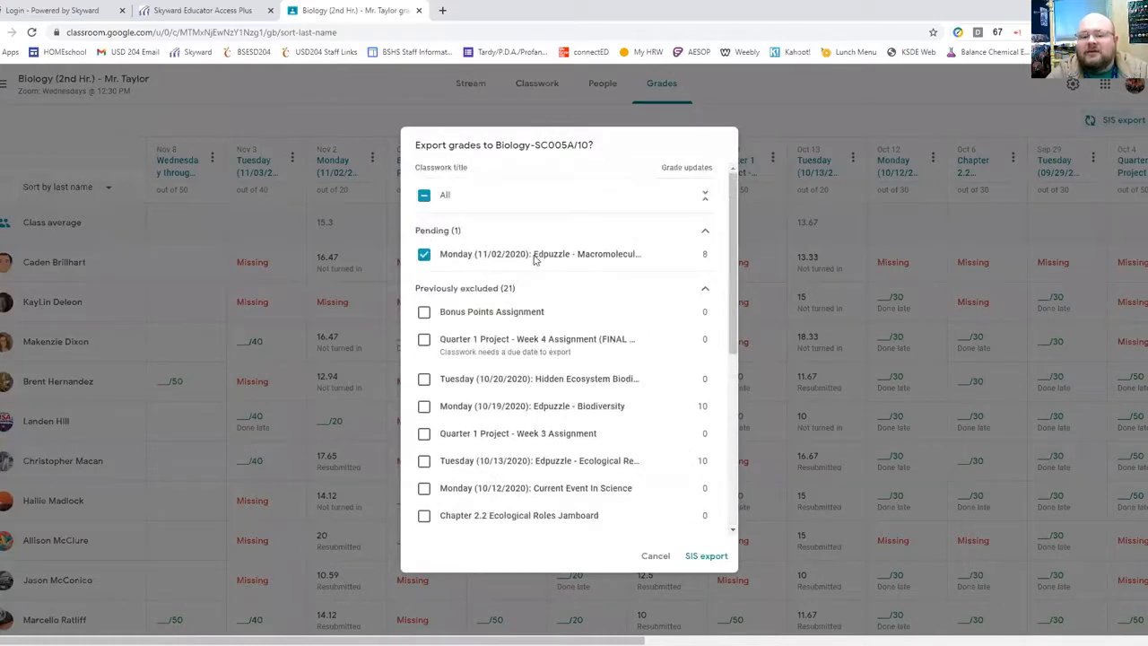
click(704, 229)
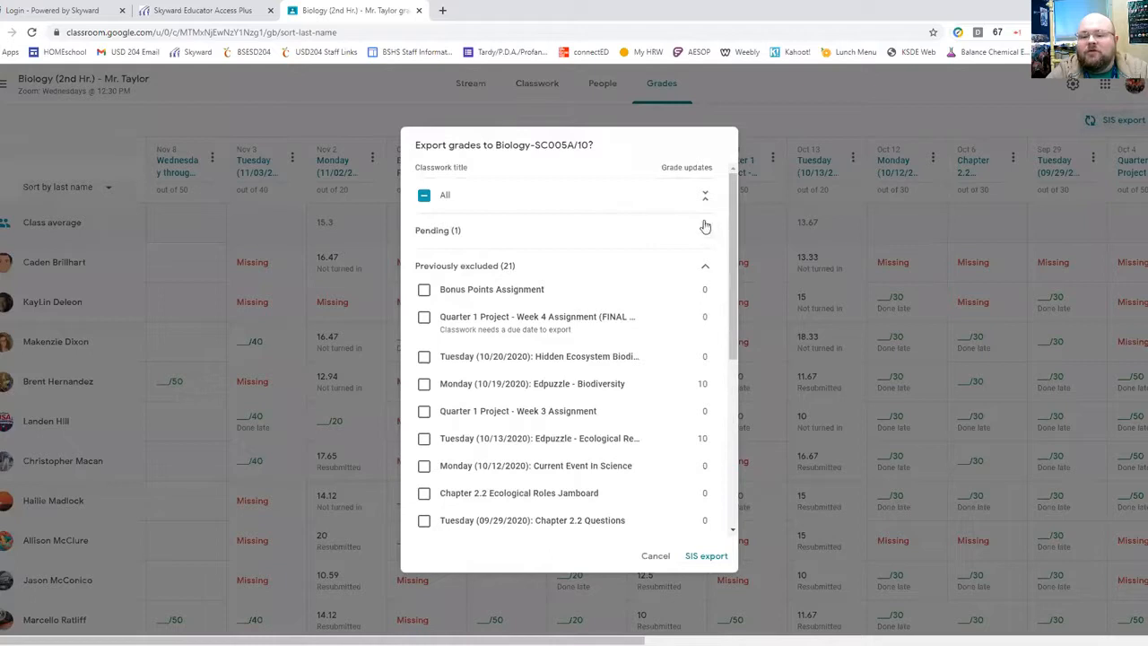
click(704, 229)
scroll(587, 403, down, 5)
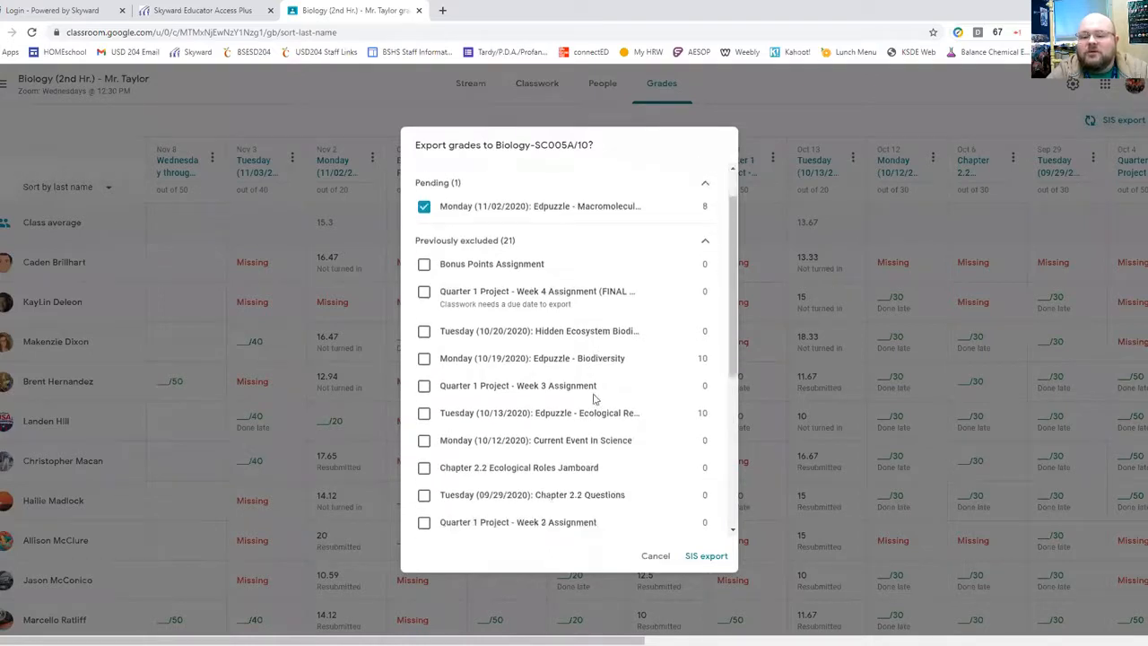
scroll(557, 402, up, 5)
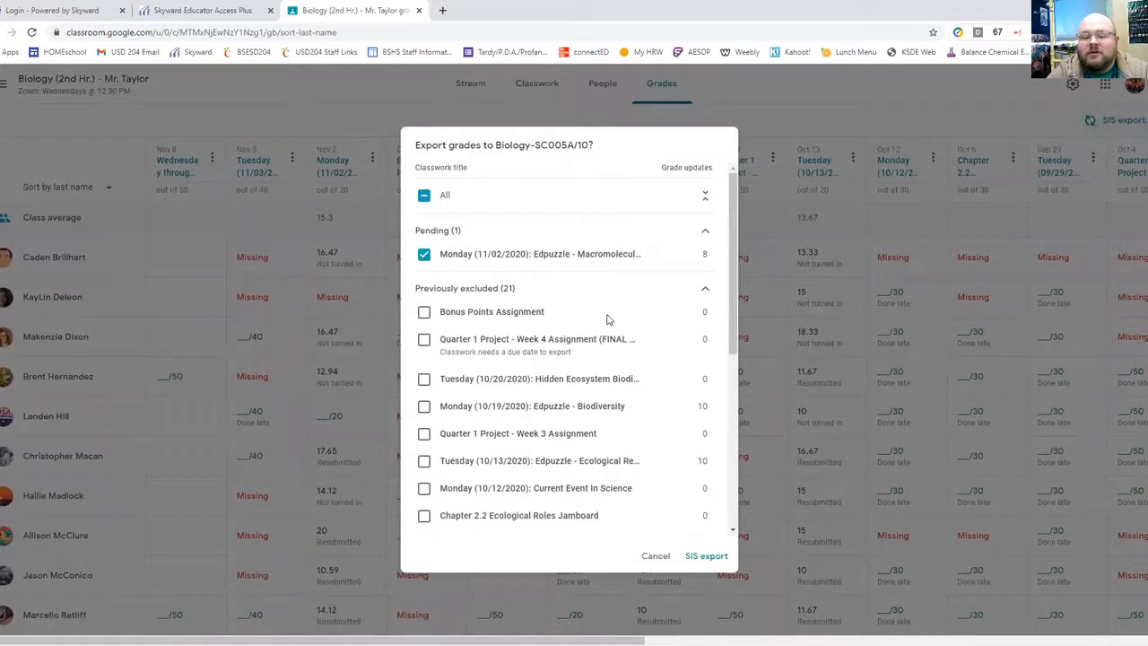
- Select only the pending Monday (11/02/2020) Edpuzzle assignment and export its grades to the SIS
click(424, 198)
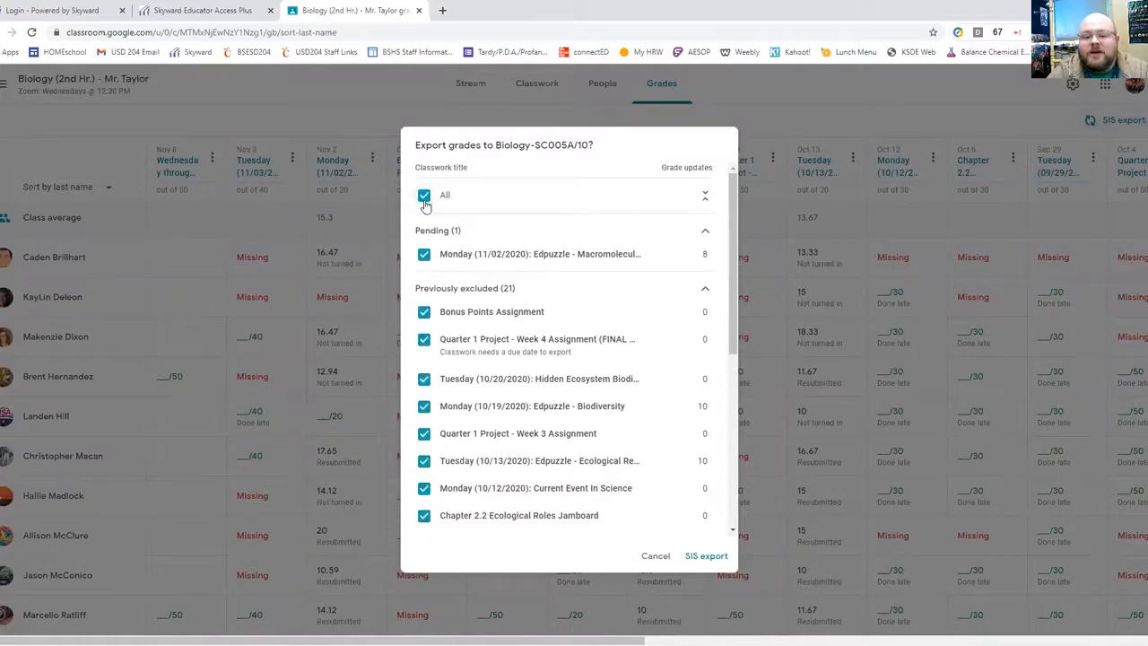
click(425, 201)
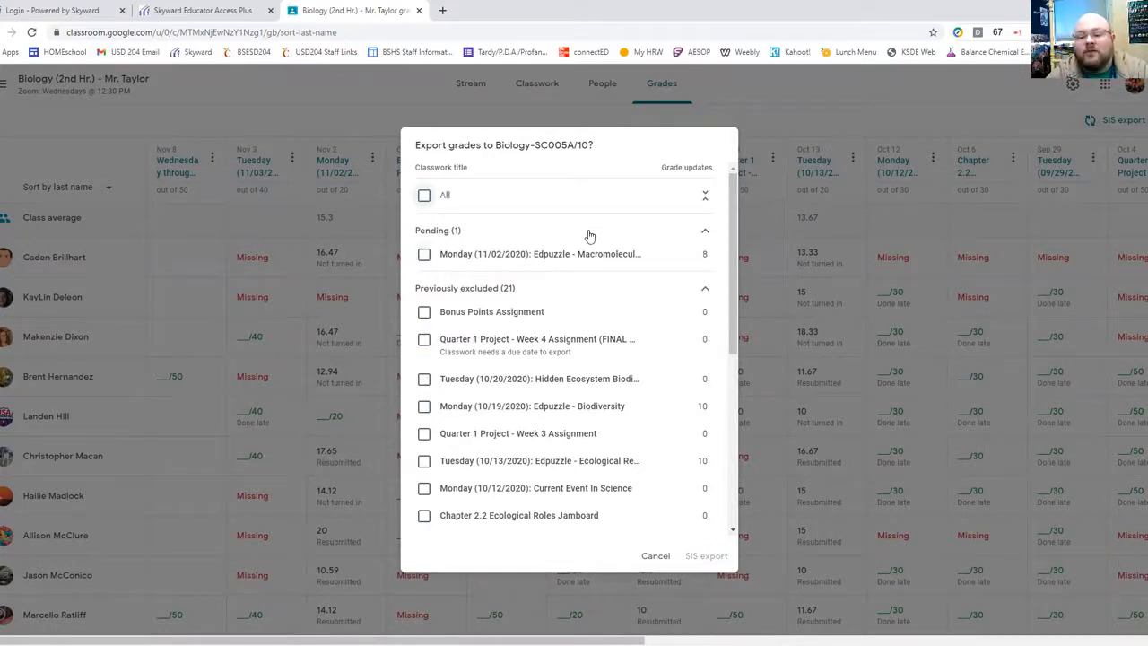
click(424, 255)
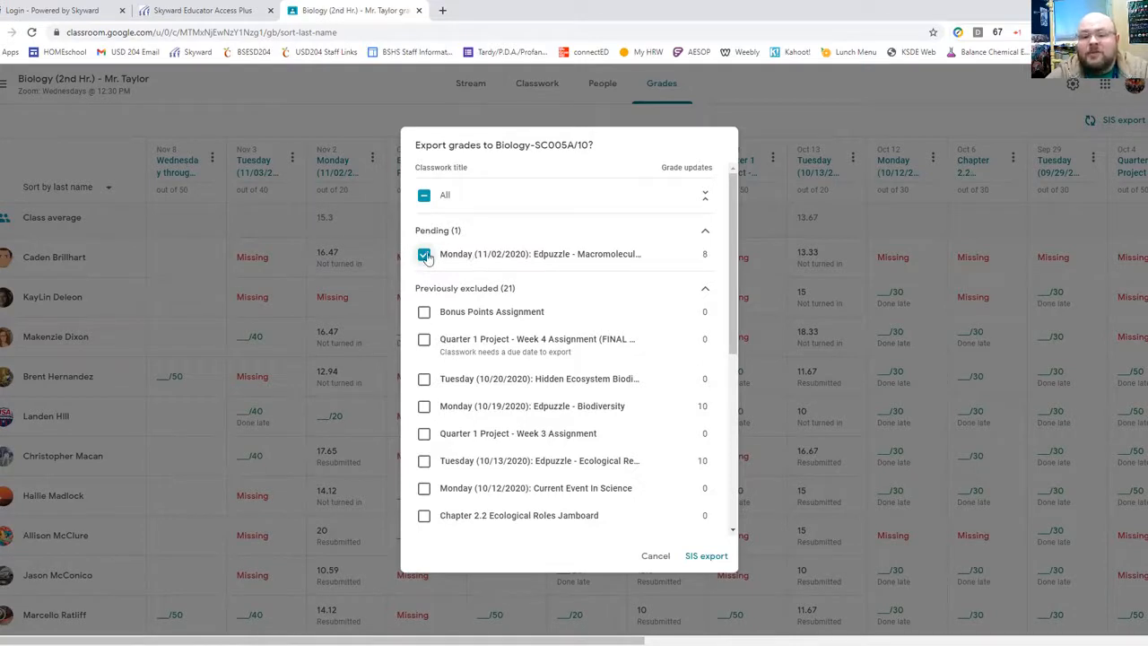
click(707, 556)
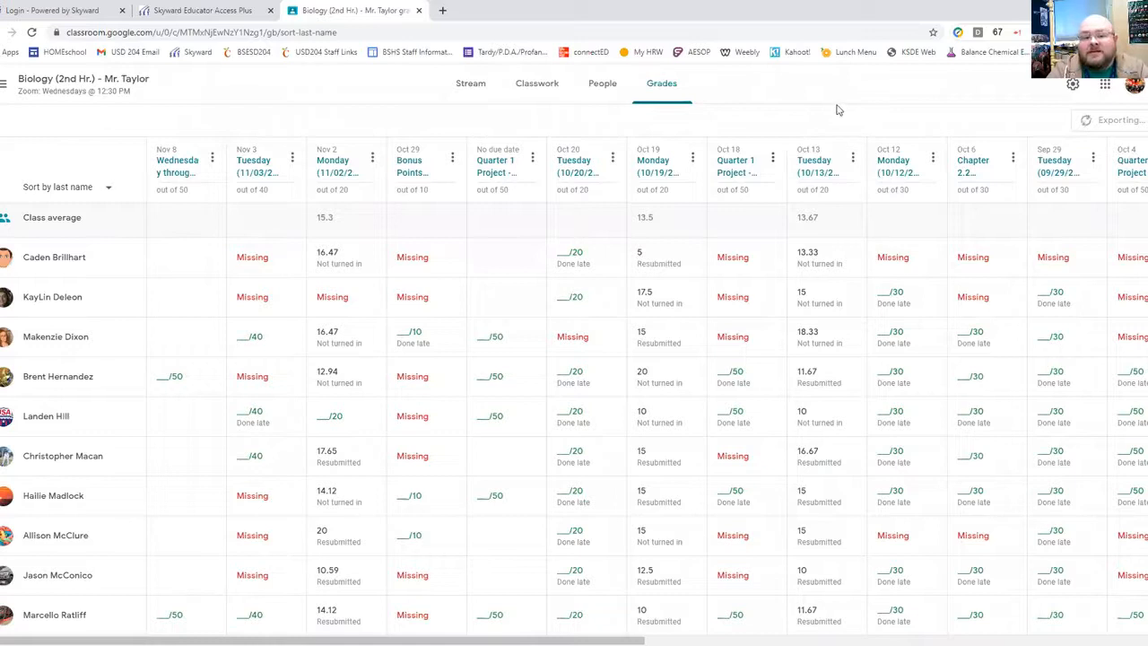
- Switch to Skyward and reload the period 2 Biology gradebook to inspect the exported grades
click(195, 12)
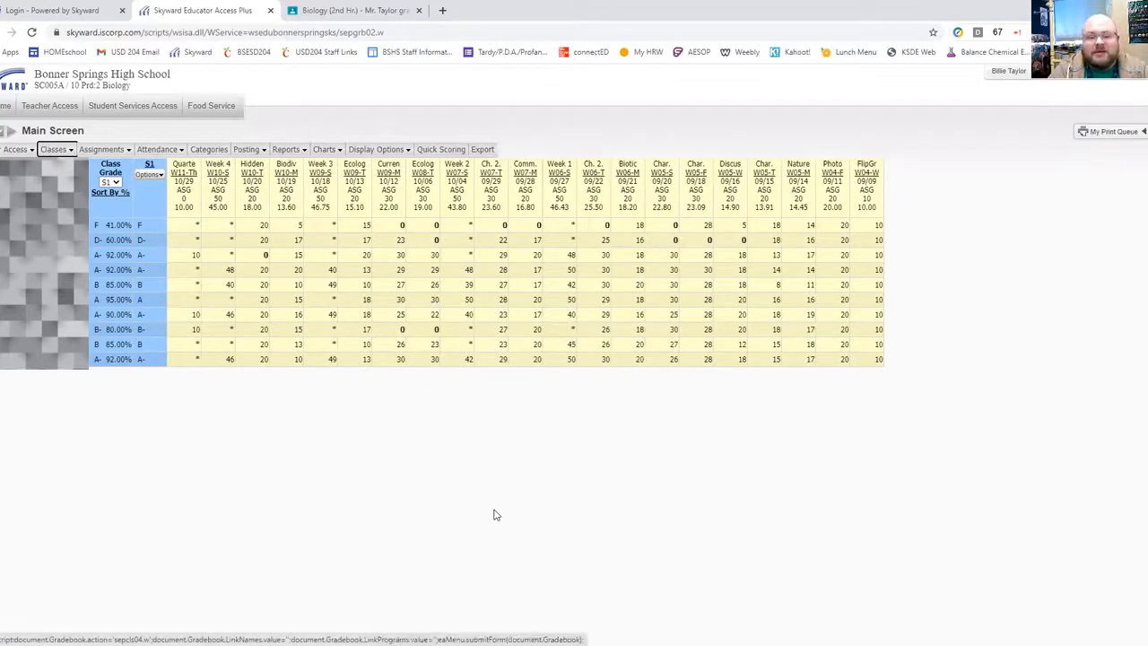
click(57, 150)
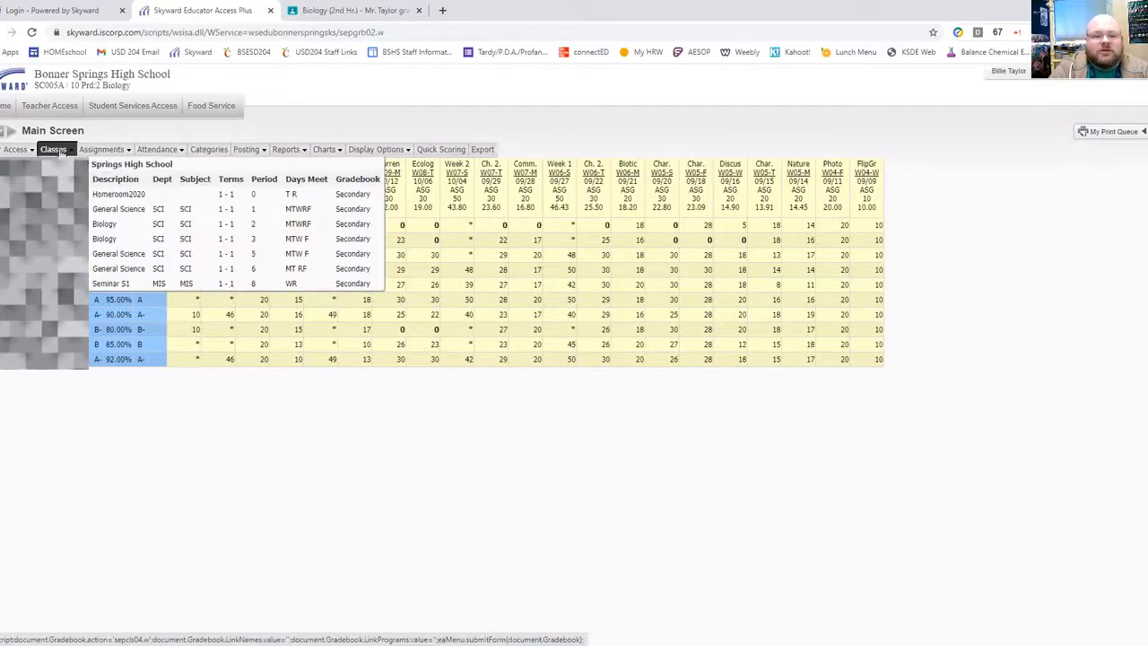
click(103, 225)
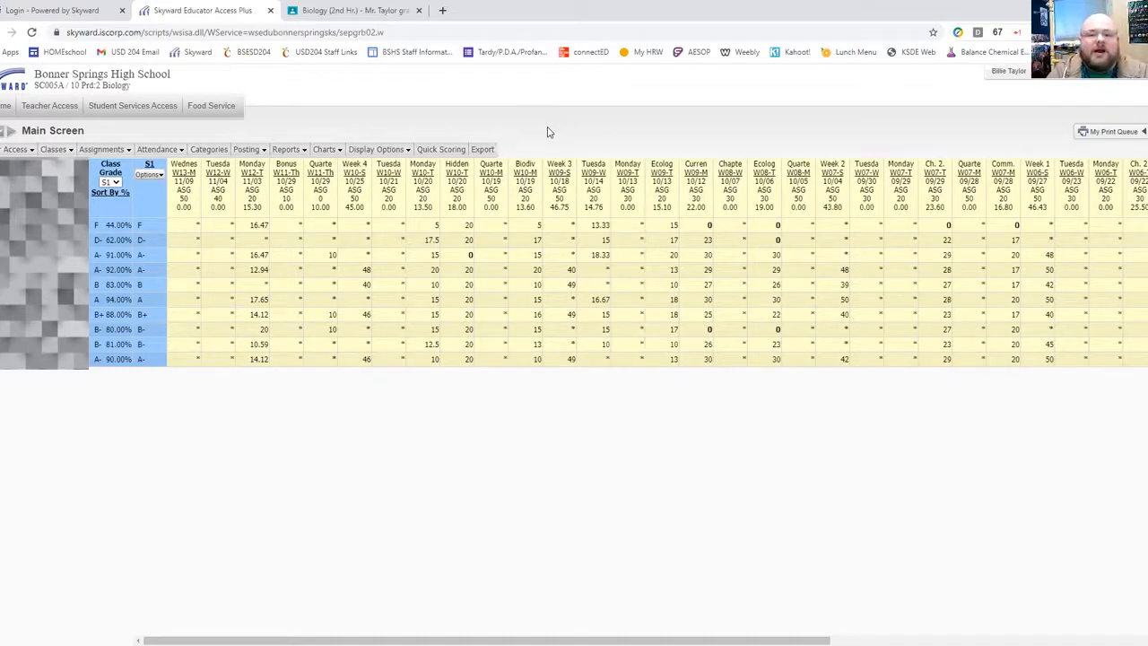
- Switch back to Google Classroom and examine the details of the assignments in the week of 11/02/2020 - 11/06/2020
click(357, 11)
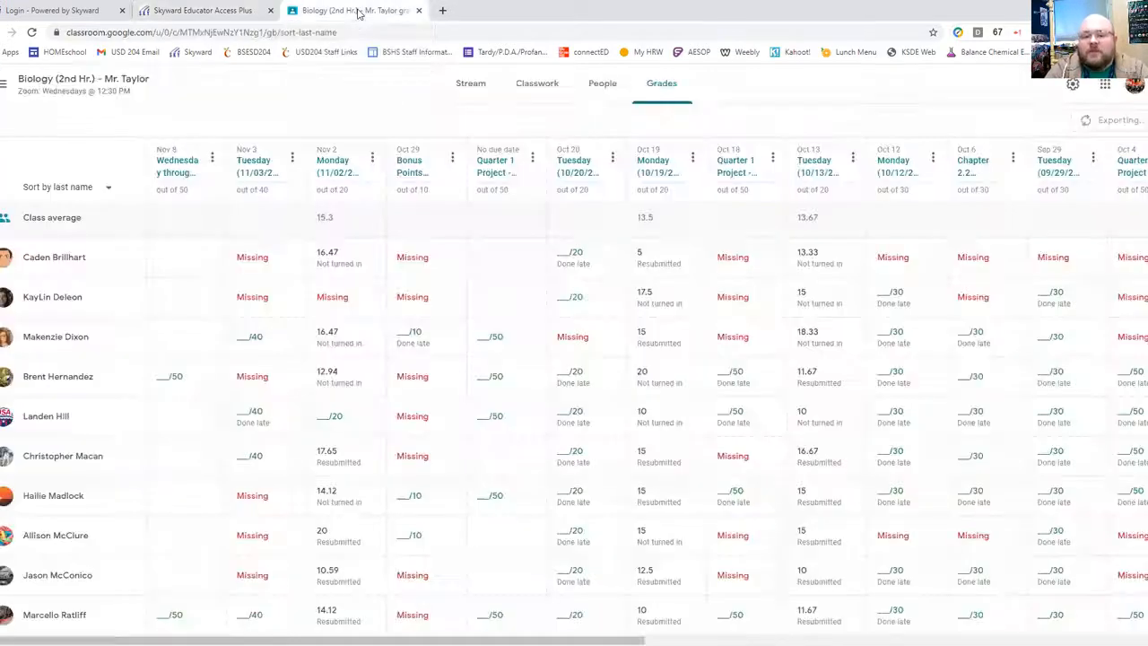
click(536, 83)
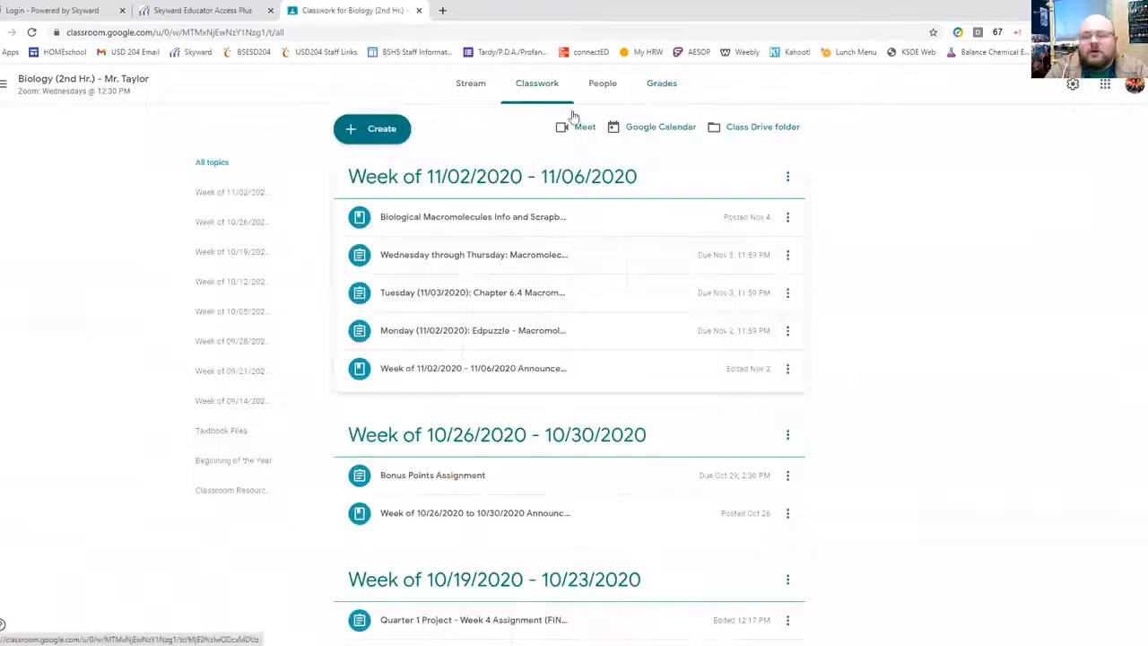
click(420, 333)
click(417, 296)
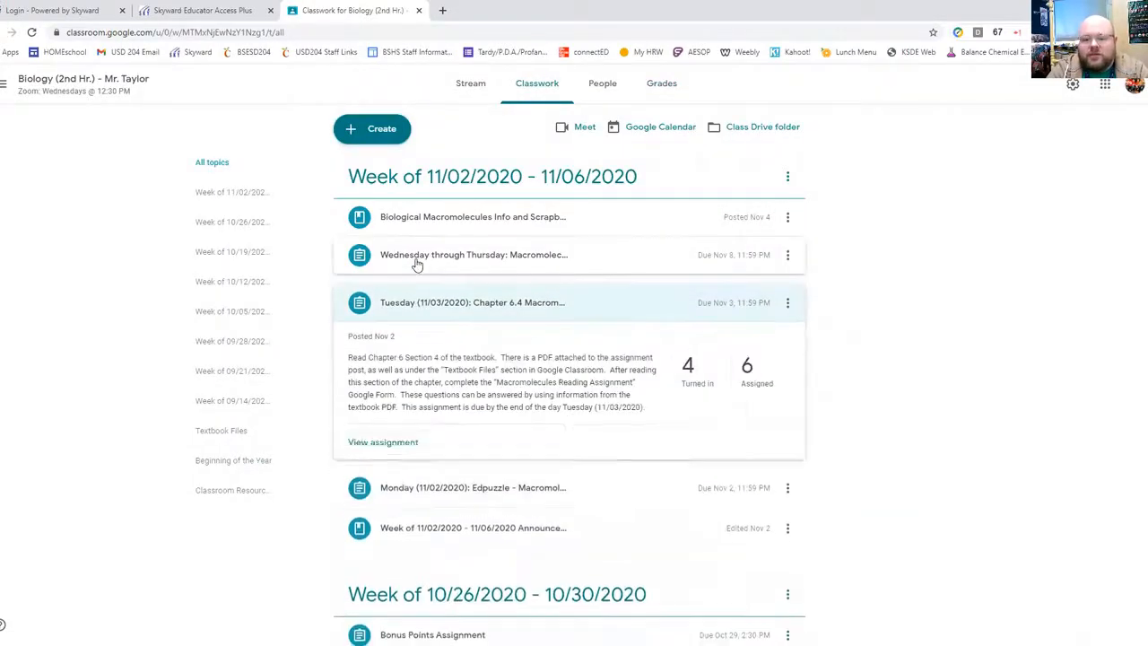
click(418, 258)
click(413, 603)
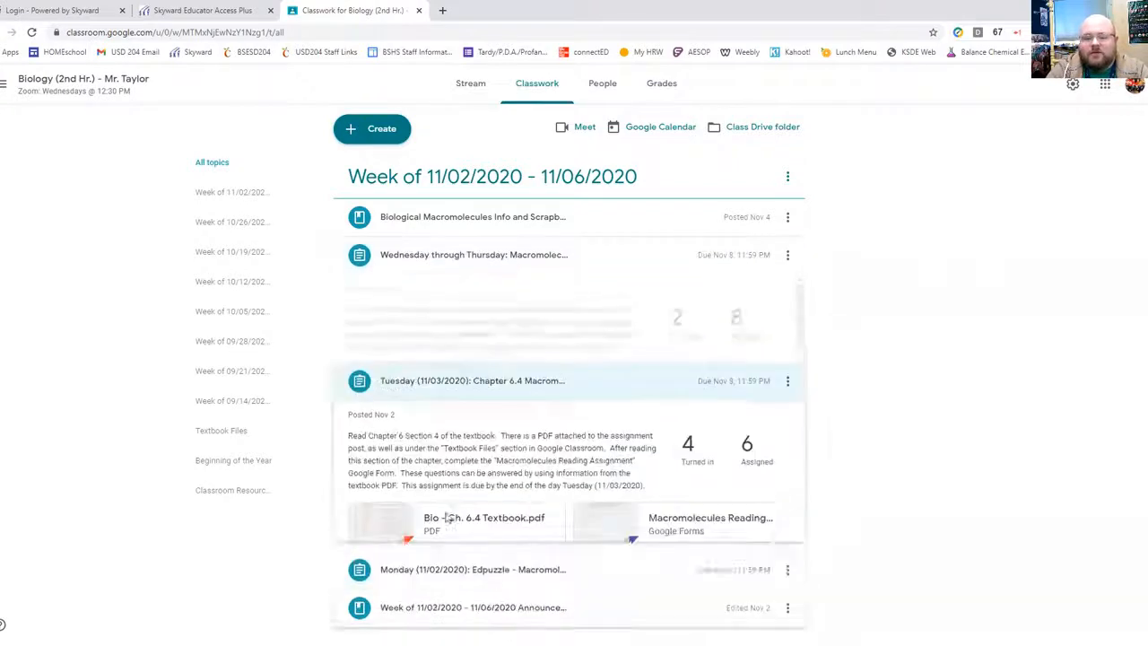
click(489, 545)
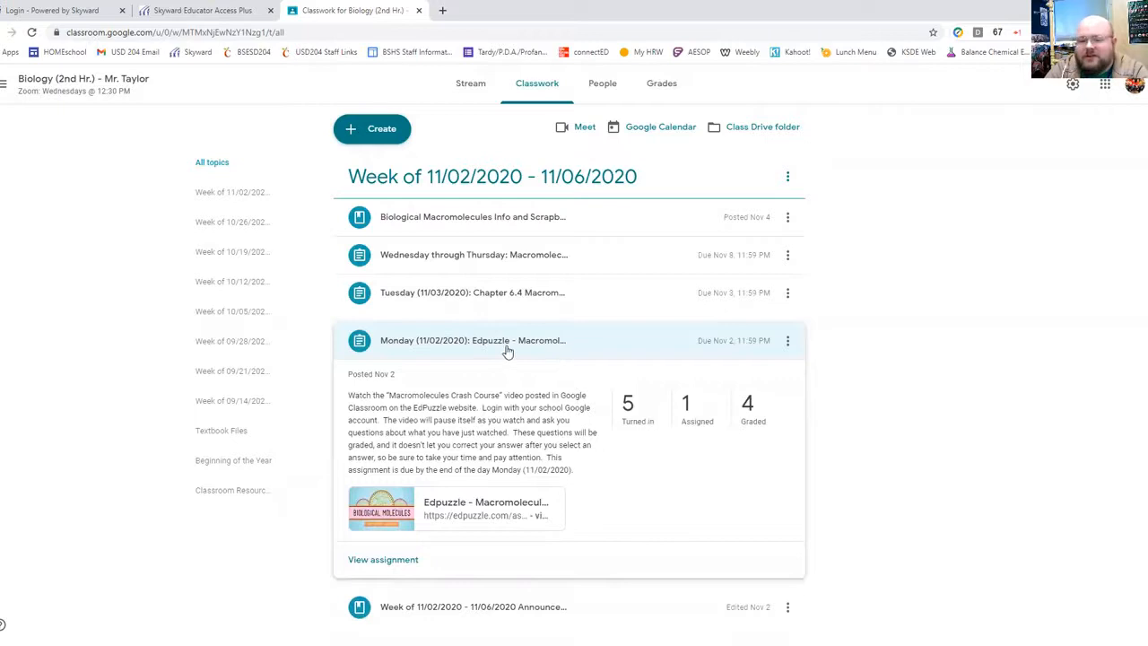
- Compare the Biology grades in the Skyward gradebook with those on the Google Classroom grades page
click(205, 9)
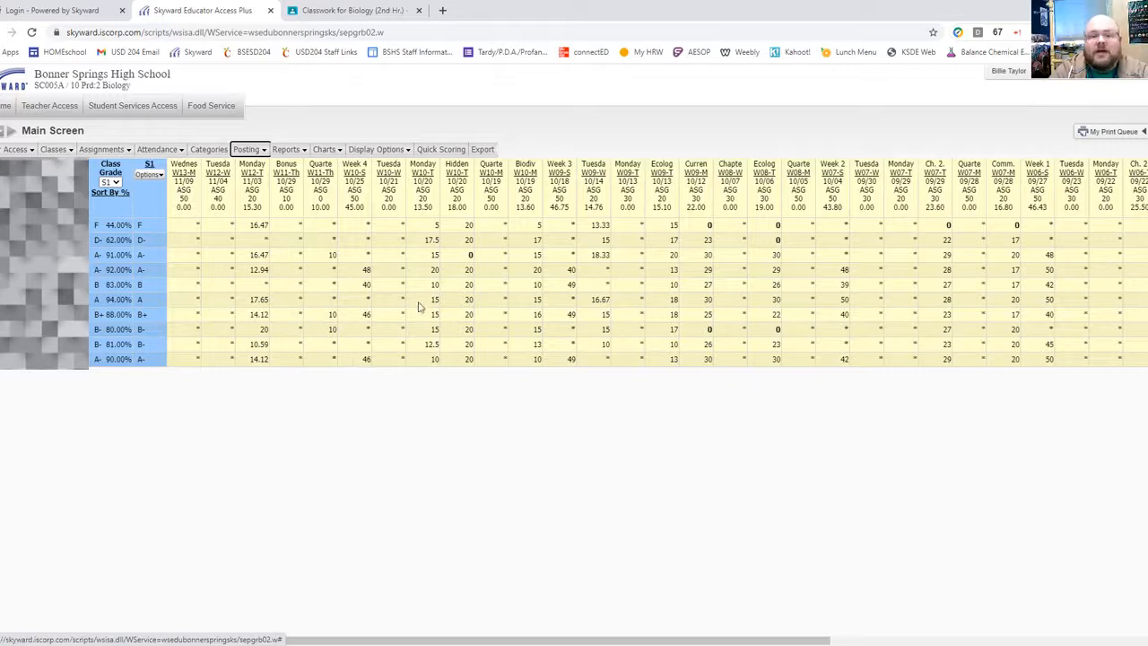
click(375, 14)
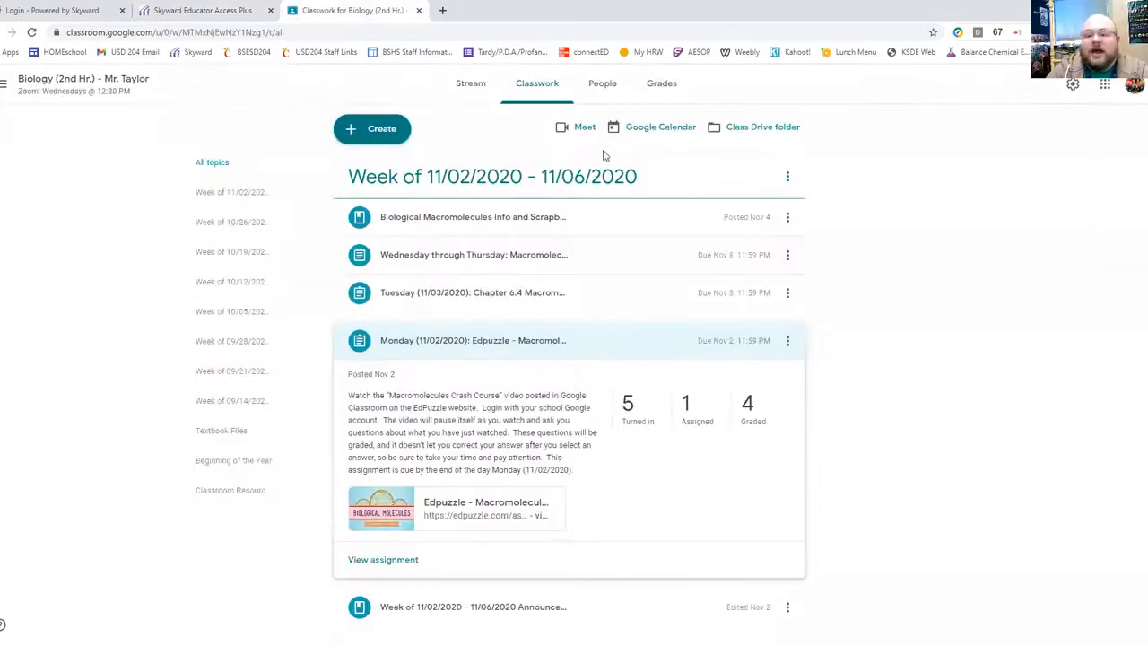
click(665, 84)
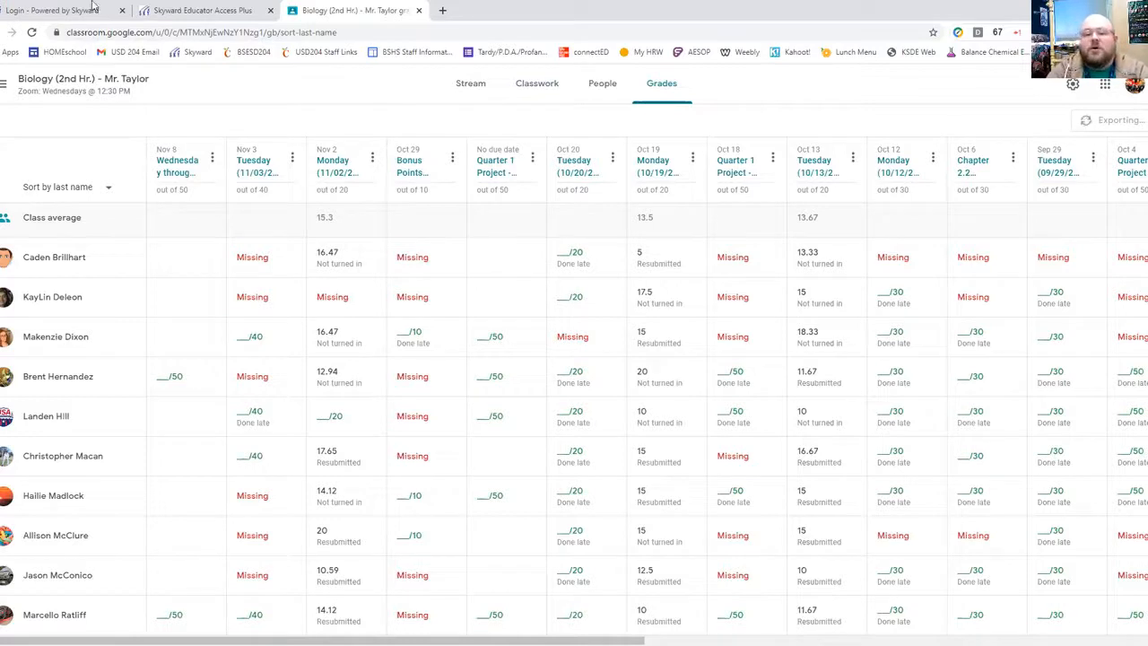
click(186, 12)
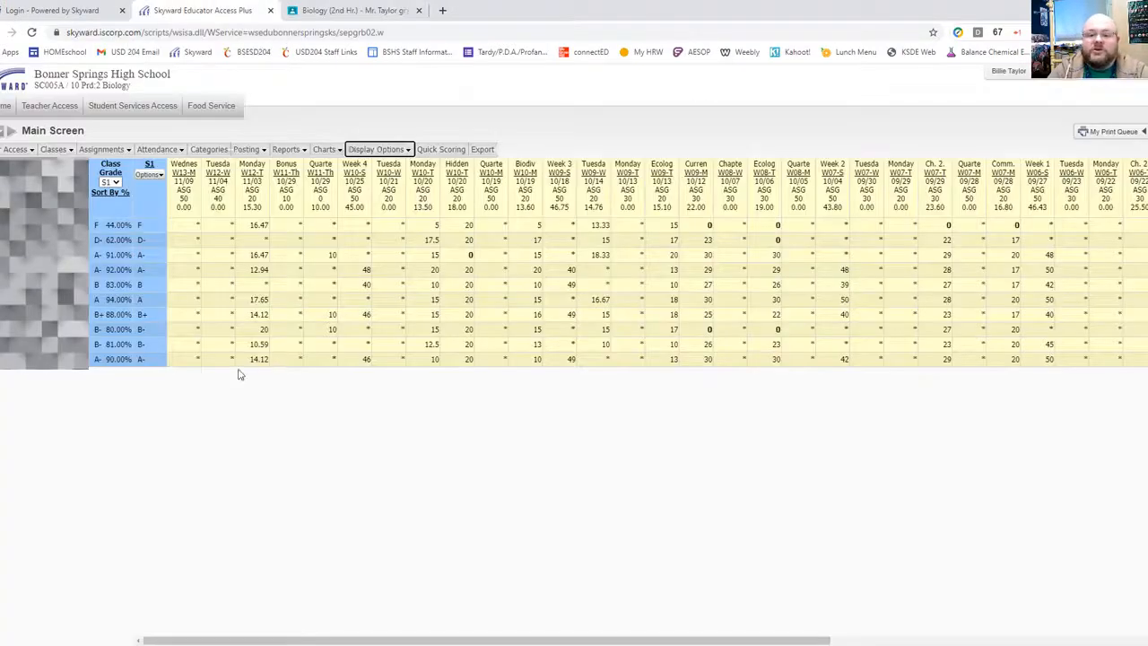